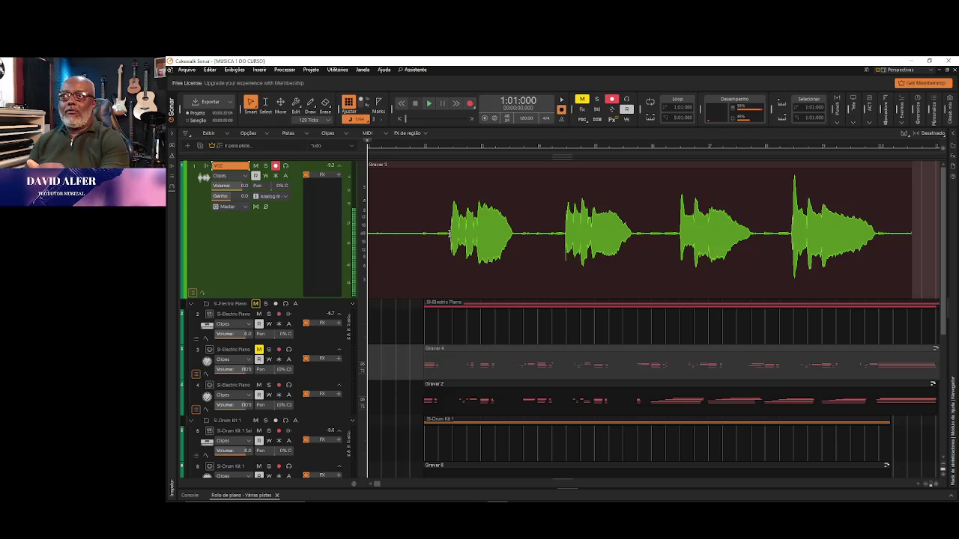
# Step: Split the voice track's clip at 2:02:780, just before the first sung phrase, and undo the split
pyautogui.click(450, 234)
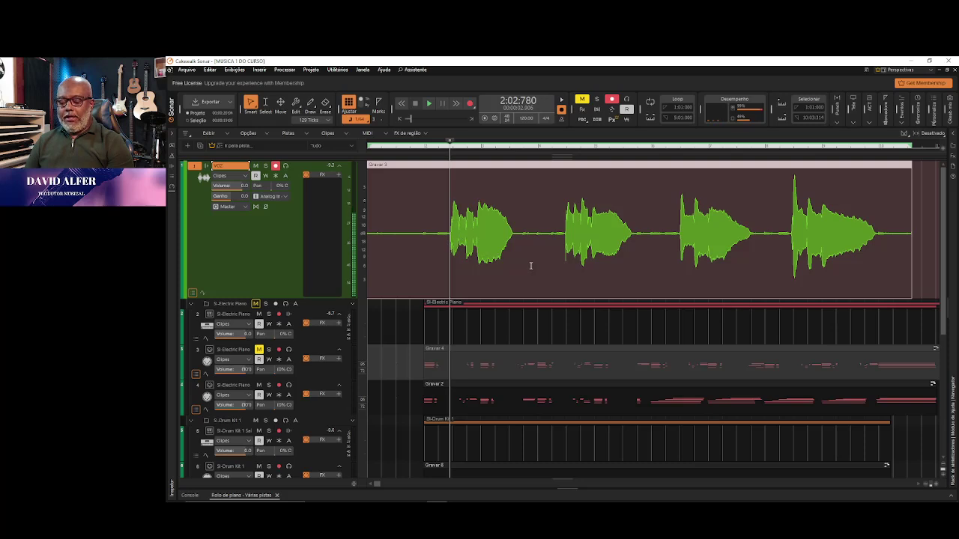
pyautogui.press('s')
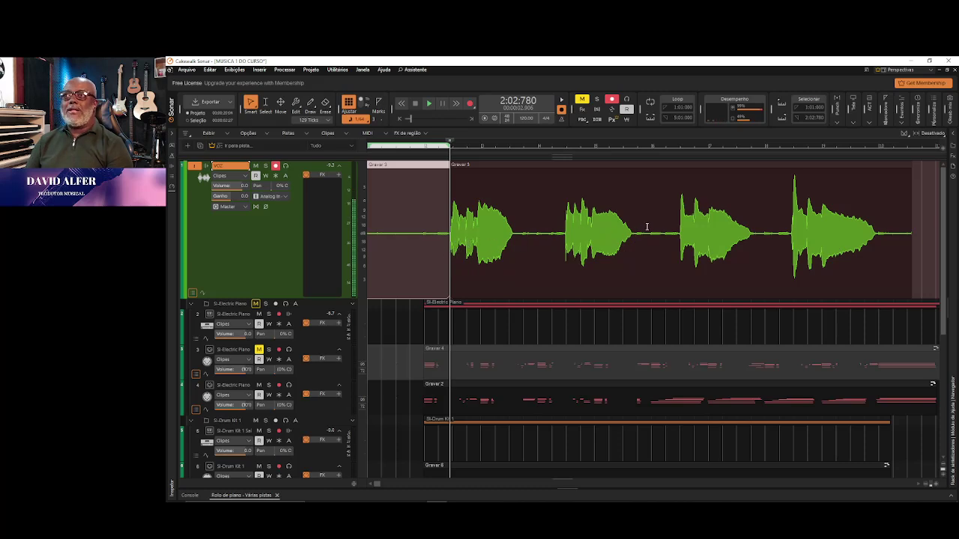
pyautogui.click(452, 242)
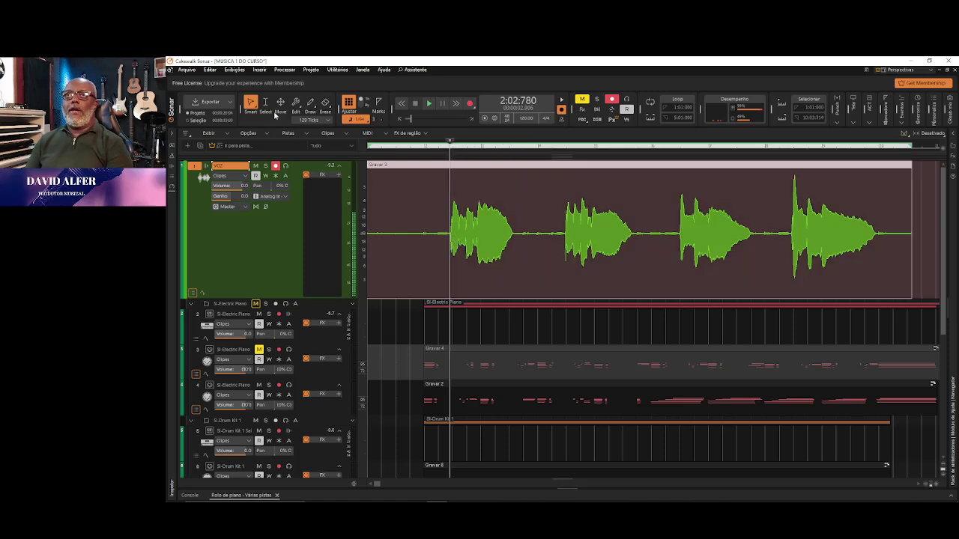
# Step: Cut the entire voice clip from its track and undo the cut
pyautogui.click(213, 72)
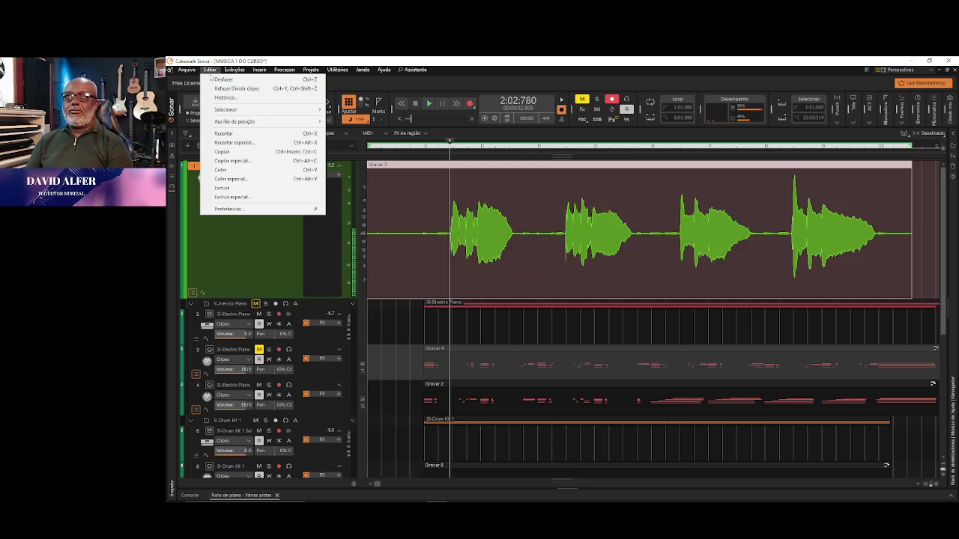
pyautogui.click(239, 135)
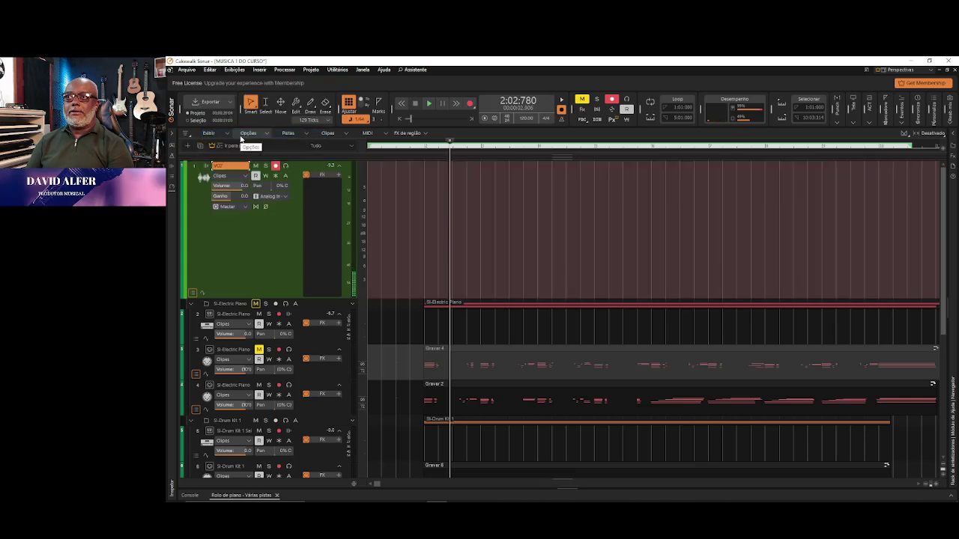
pyautogui.hotkey('ctrl', 'z')
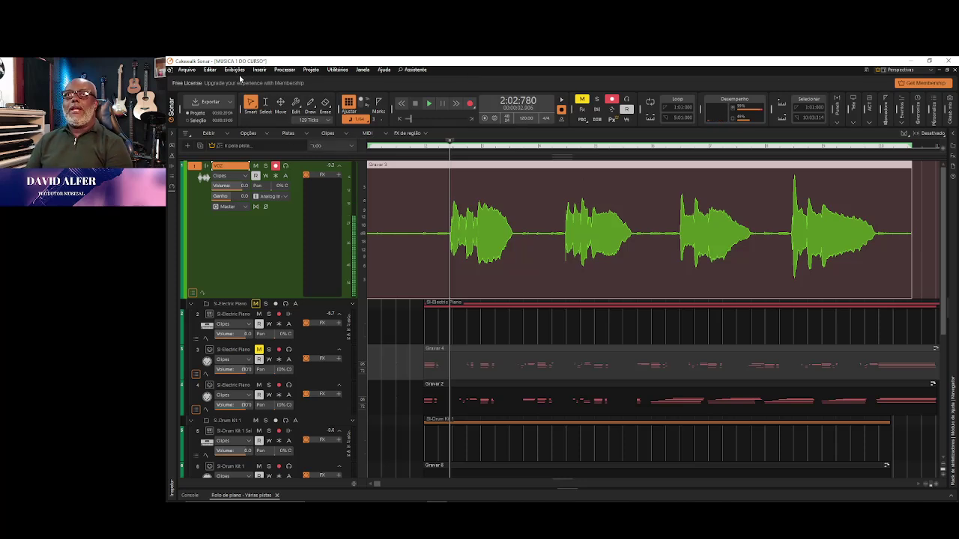
pyautogui.click(211, 70)
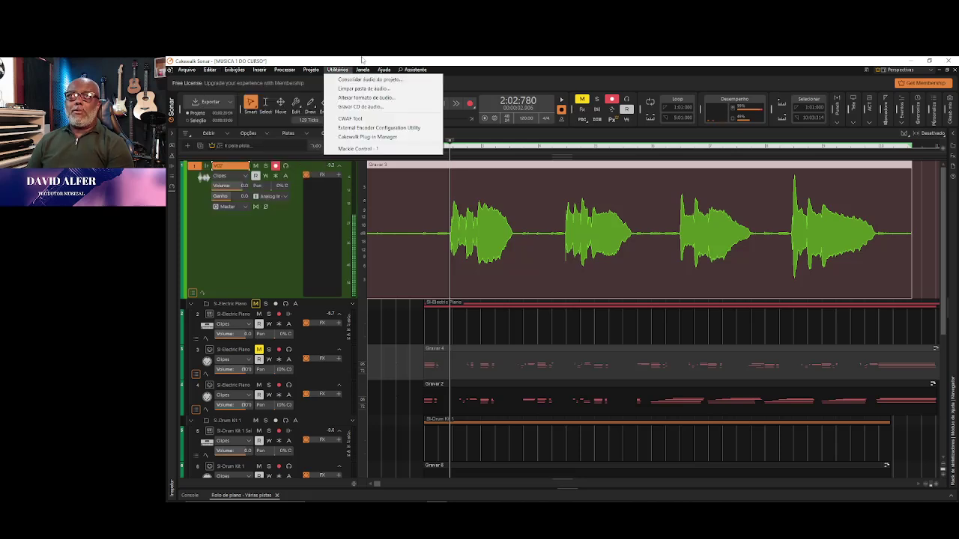
pyautogui.click(440, 140)
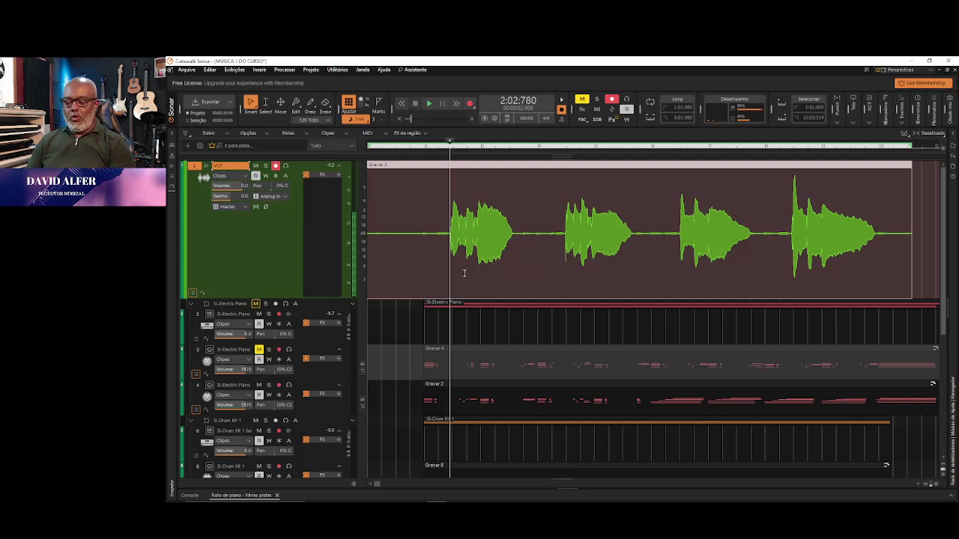
# Step: Try the split at 2:02:780 on the voice clip again, undo it, and look over the clip's context commands
pyautogui.press('s')
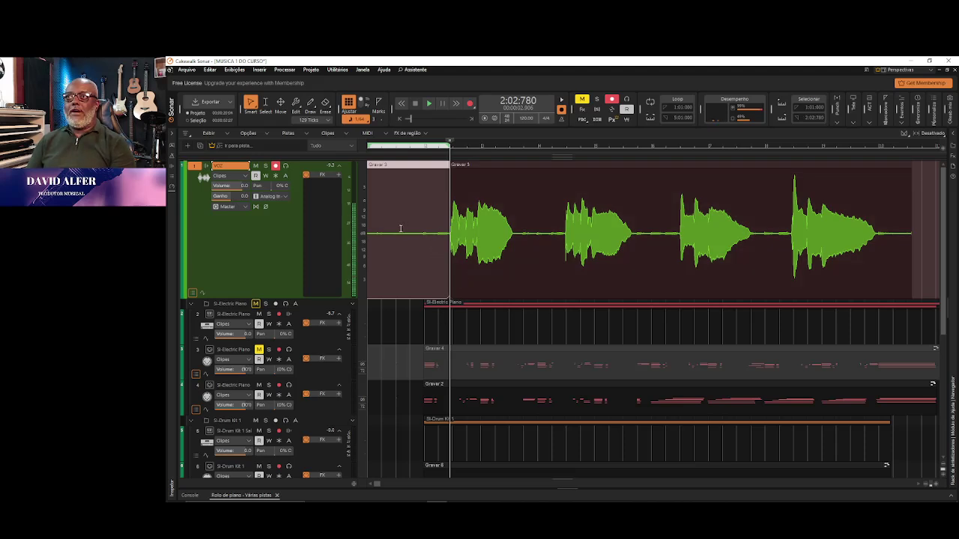
pyautogui.keyDown('ctrl'); pyautogui.click(450, 236); pyautogui.keyUp('ctrl')
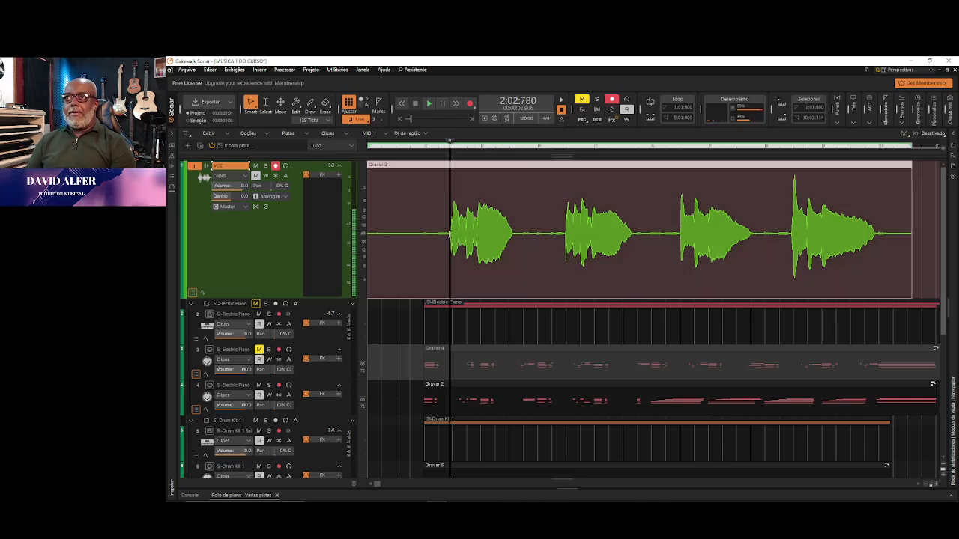
pyautogui.rightClick(450, 236)
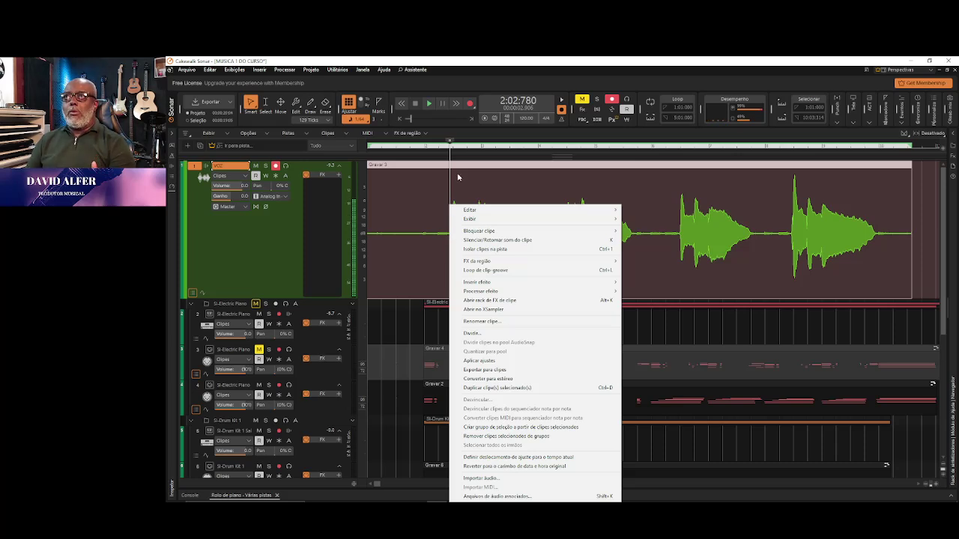
pyautogui.click(444, 147)
pyautogui.click(444, 147)
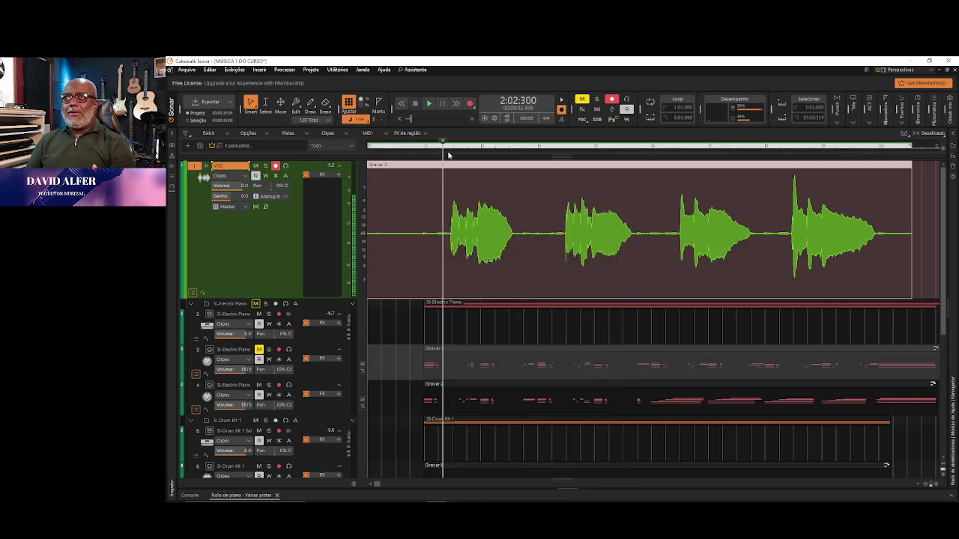
# Step: Split the voice clip at time 2:02:720 through the Split Clips dialog, and undo the split
pyautogui.click(449, 234)
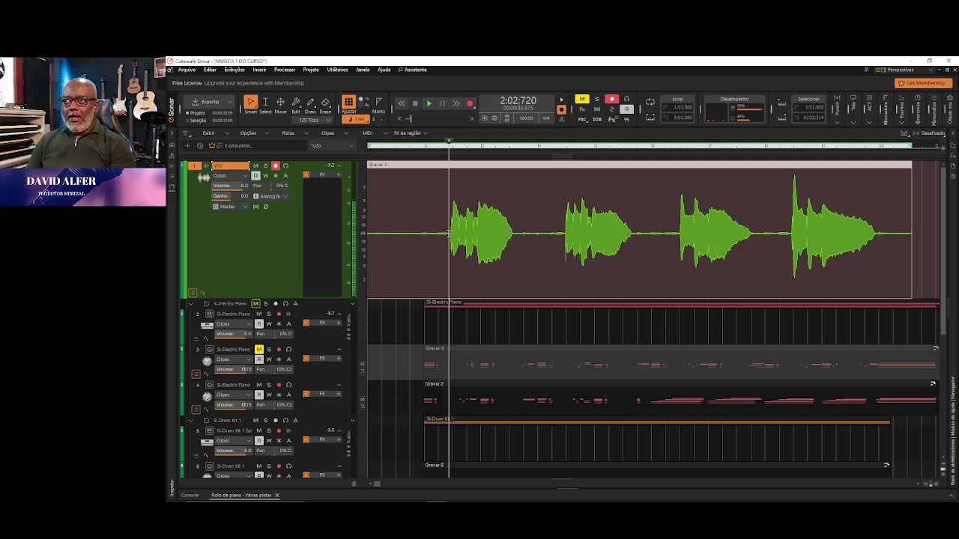
pyautogui.rightClick(449, 234)
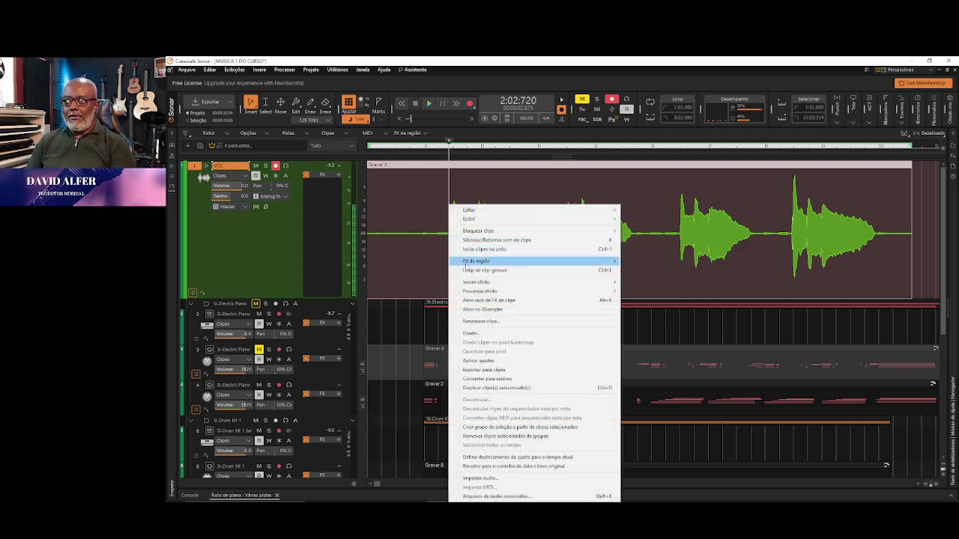
pyautogui.click(474, 335)
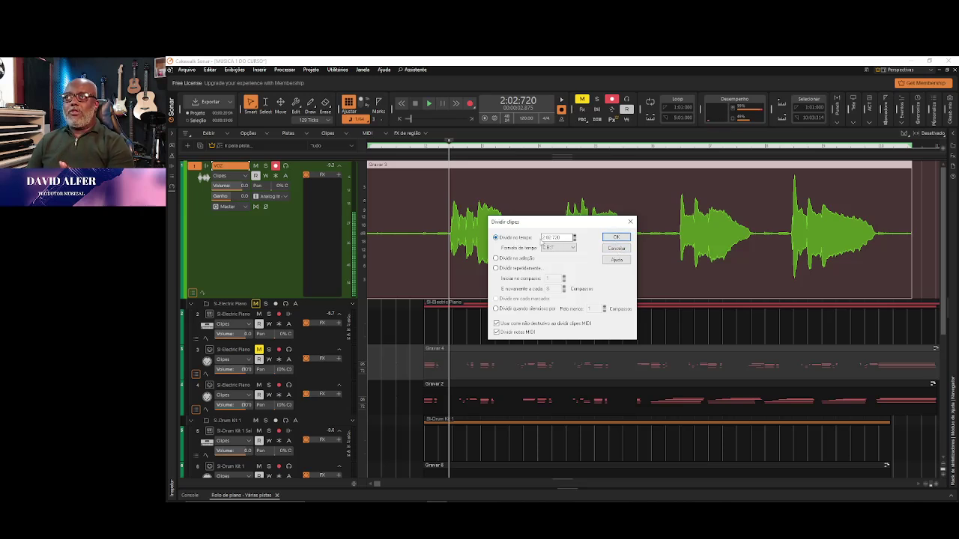
pyautogui.click(613, 238)
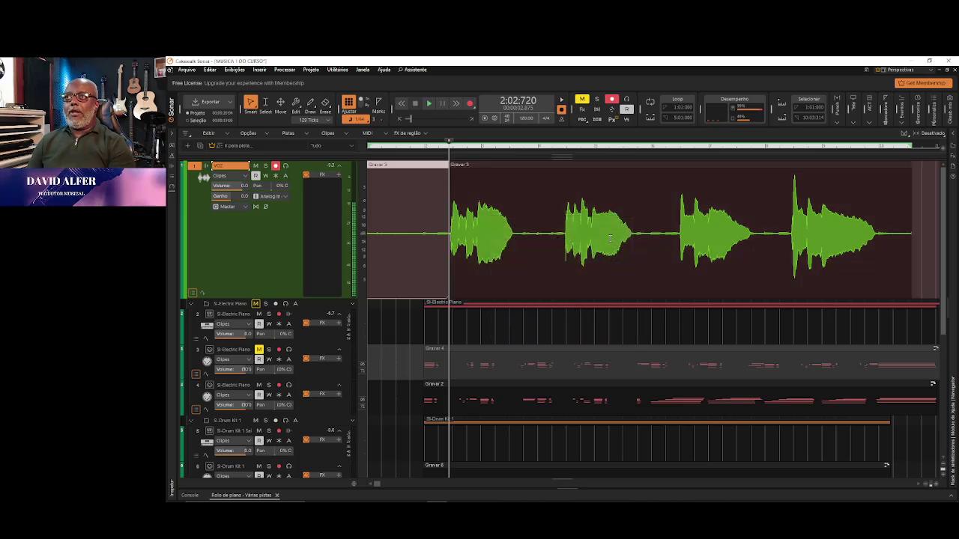
pyautogui.click(538, 289)
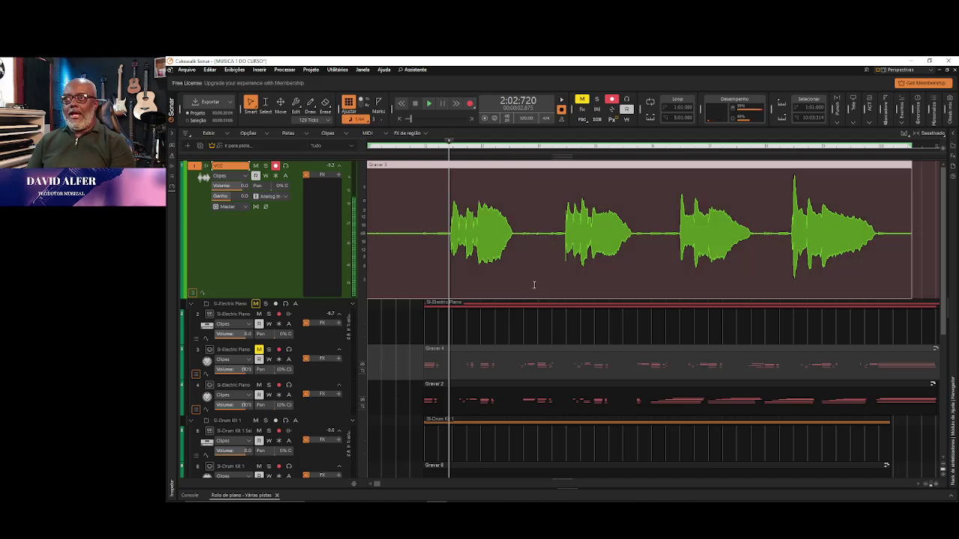
# Step: Split the voice clip at time 2:02:720 using the Split Clips dialog and delete the silent piece before the first phrase
pyautogui.rightClick(448, 234)
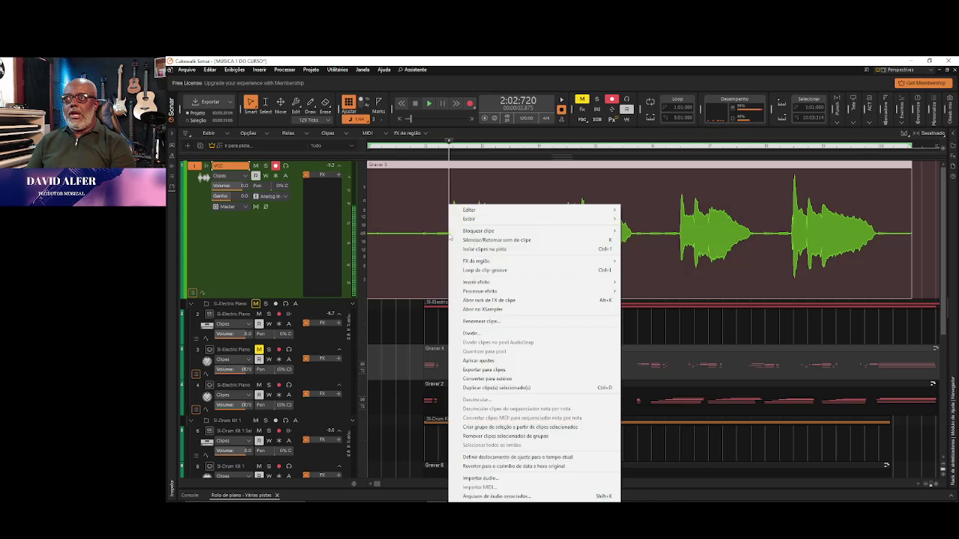
pyautogui.click(493, 332)
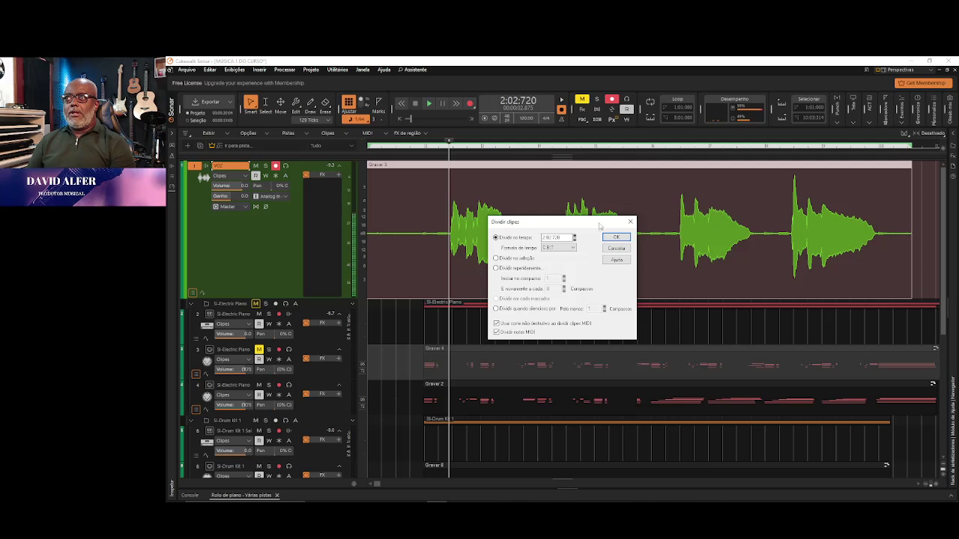
pyautogui.click(619, 237)
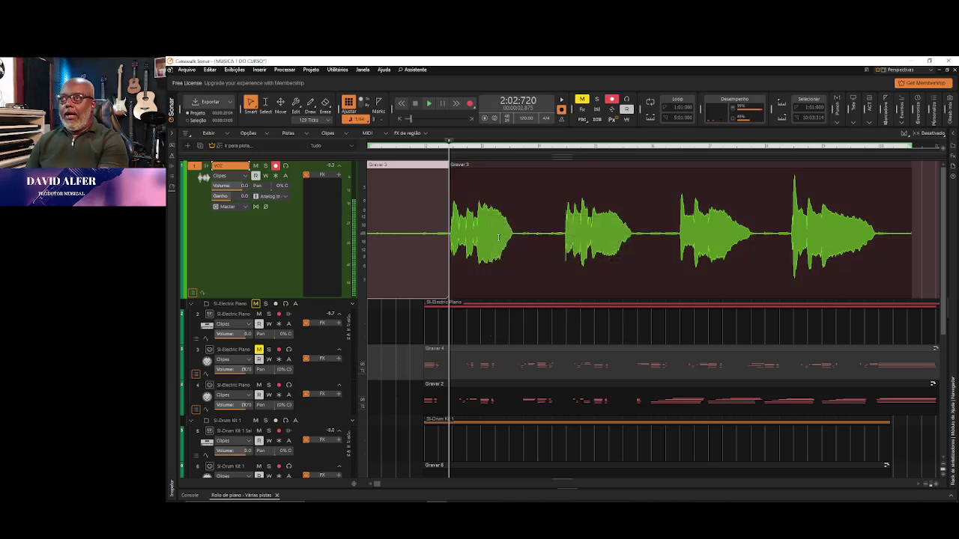
pyautogui.click(440, 257)
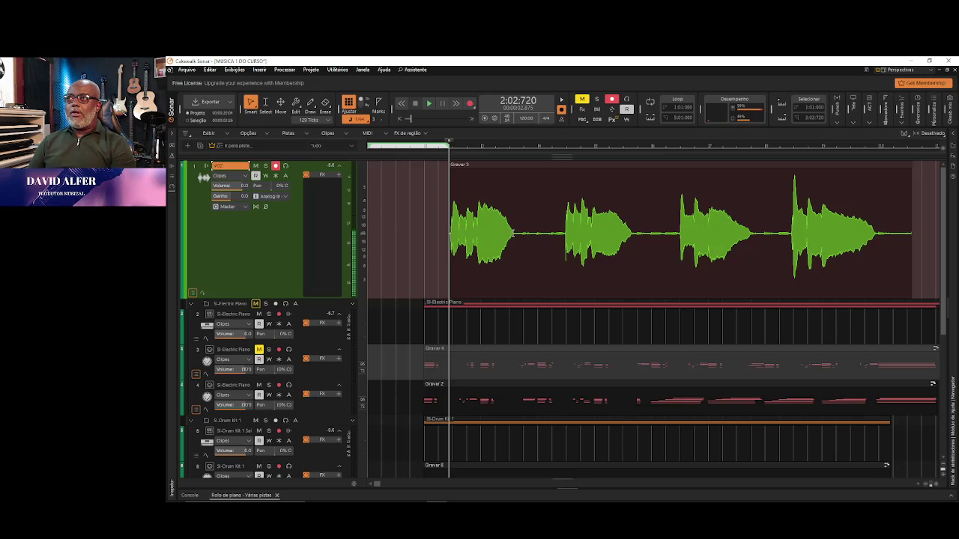
# Step: Split the voice clip at 3:03:240, right after the first phrase; delete that phrase and undo the deletion
pyautogui.click(532, 295)
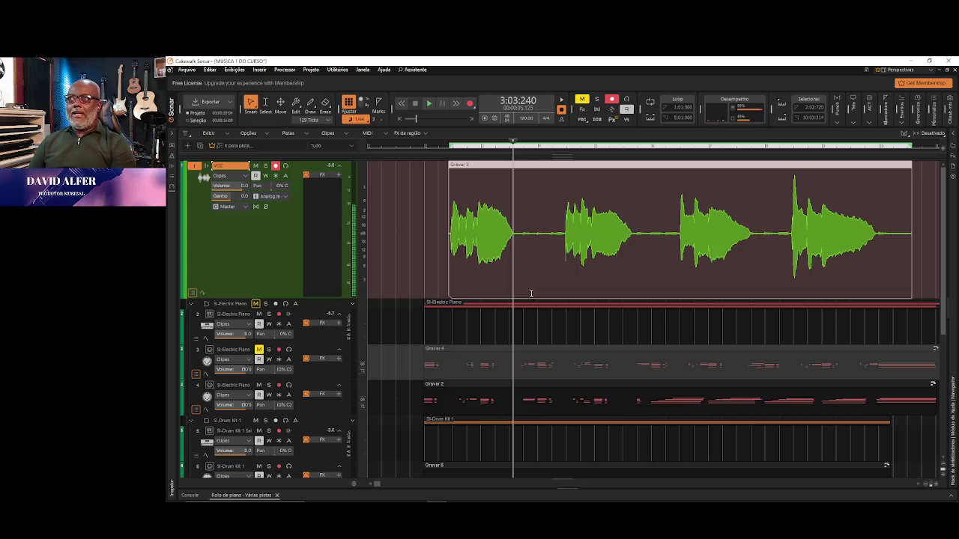
pyautogui.press('s')
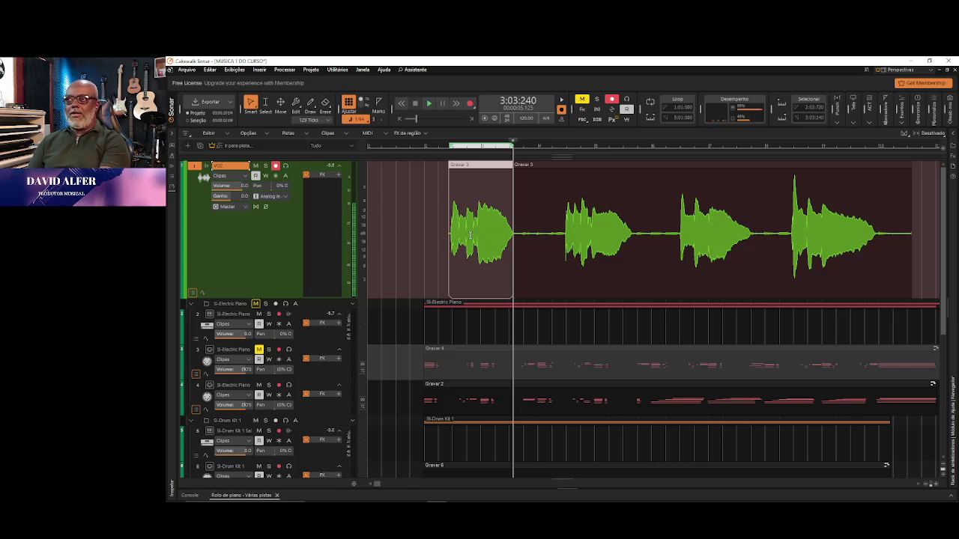
pyautogui.press('Delete')
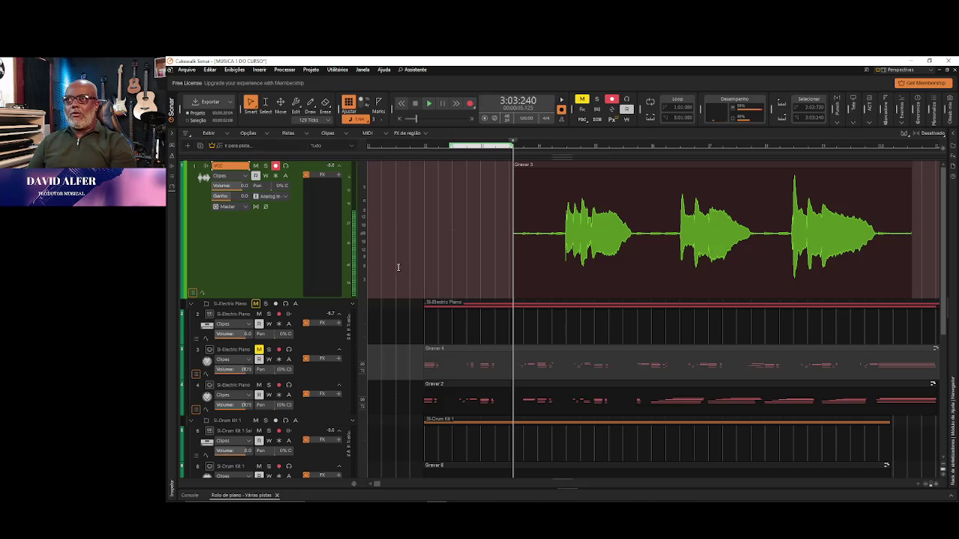
pyautogui.hotkey('ctrl', 'z')
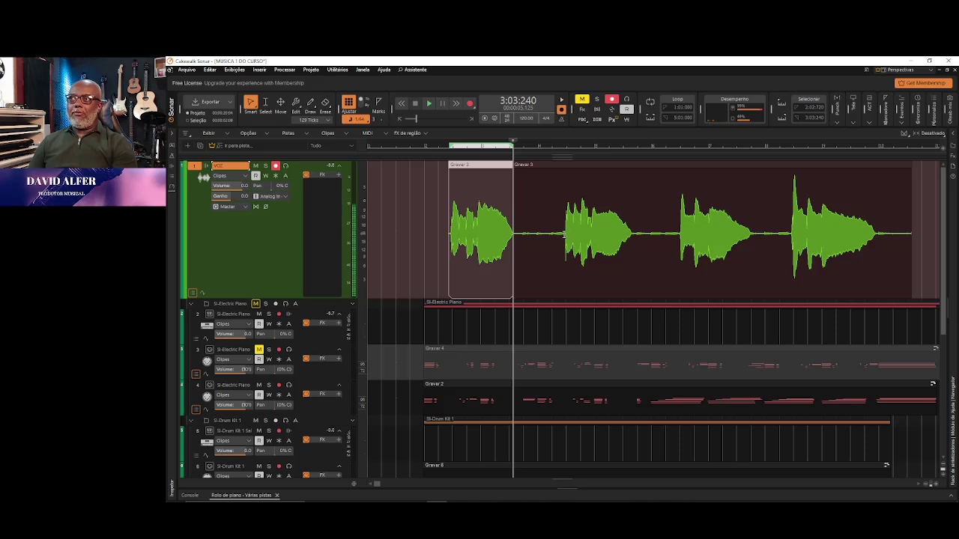
# Step: Split the voice clip at 4:02:780 and delete the silent piece between the first and second phrases
pyautogui.click(564, 234)
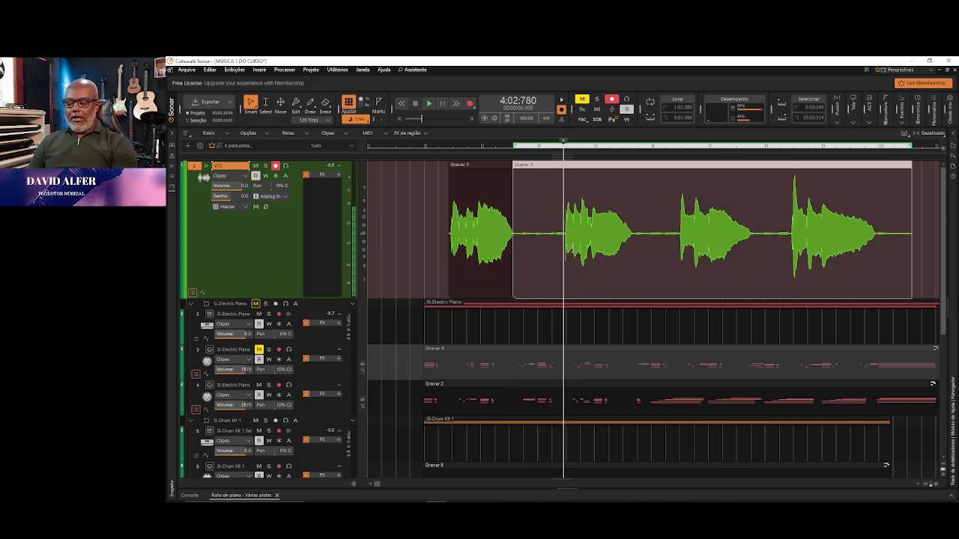
pyautogui.press('s')
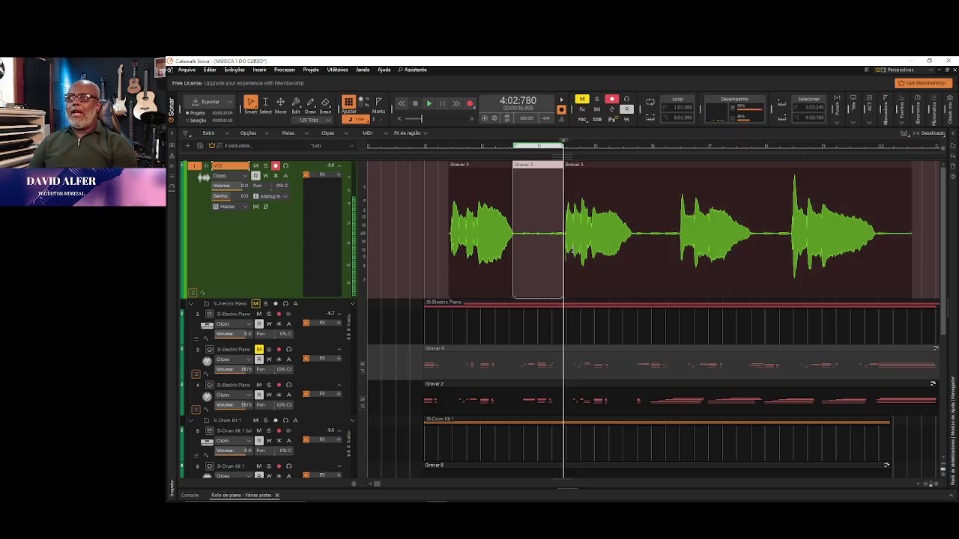
pyautogui.press('Delete')
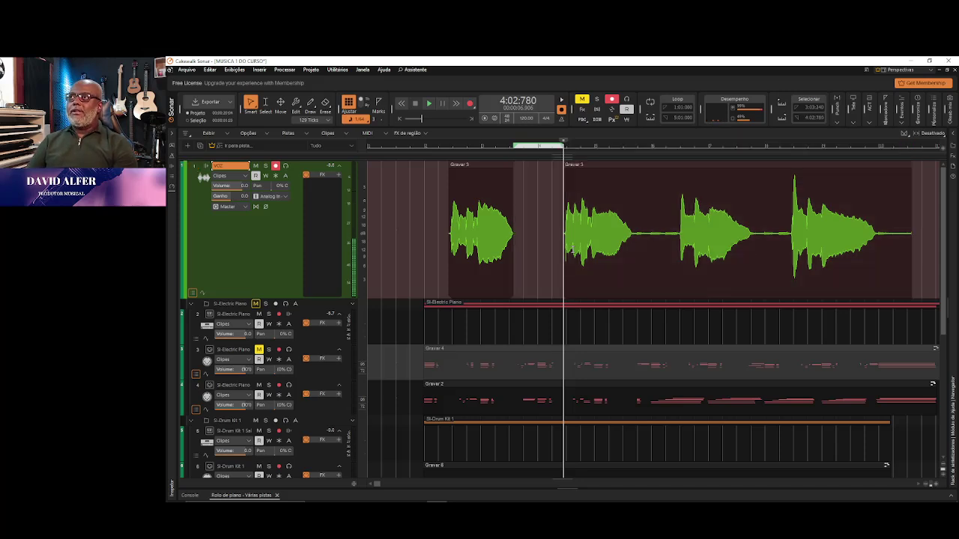
# Step: Split the voice clip at 5:03:660 and 6:03:000 and delete the silent piece between the second and third phrases
pyautogui.click(633, 233)
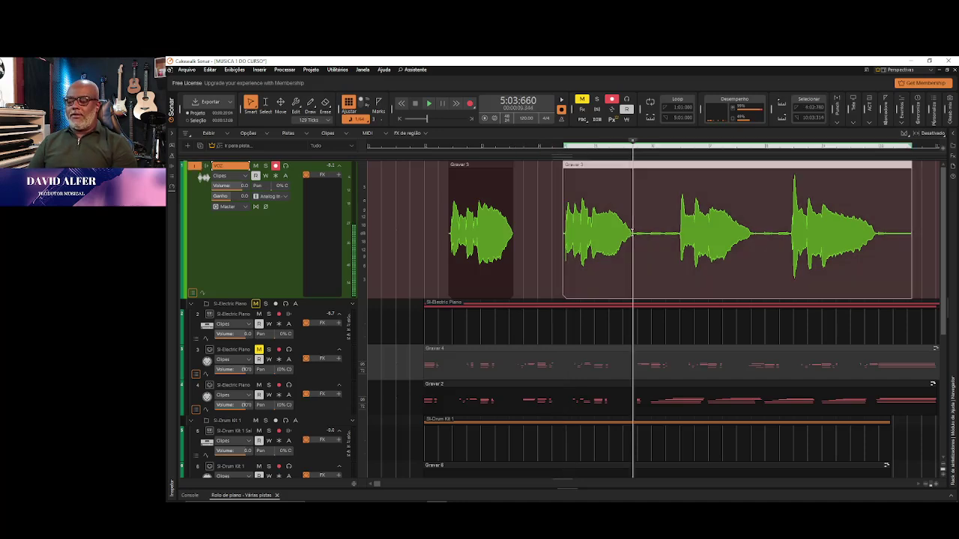
pyautogui.press('s')
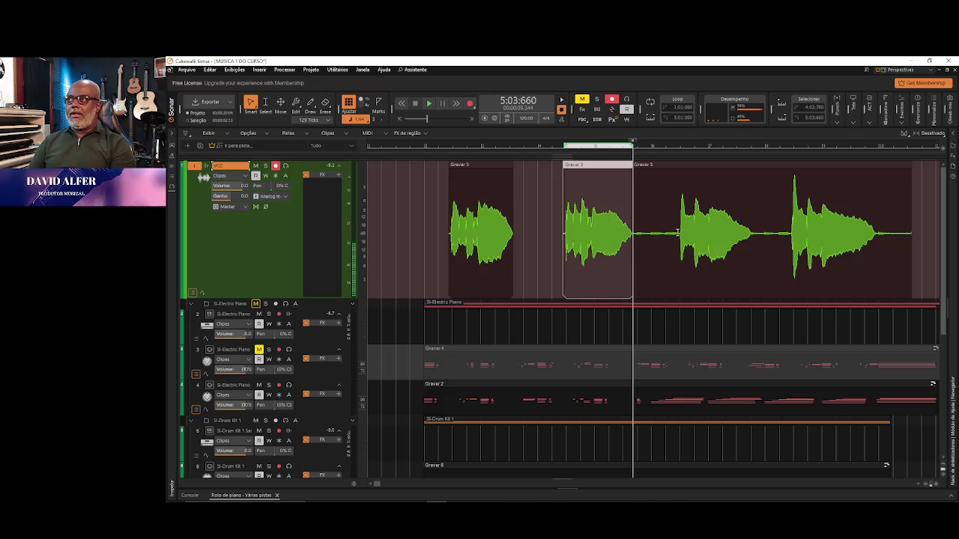
pyautogui.click(679, 233)
pyautogui.press('s')
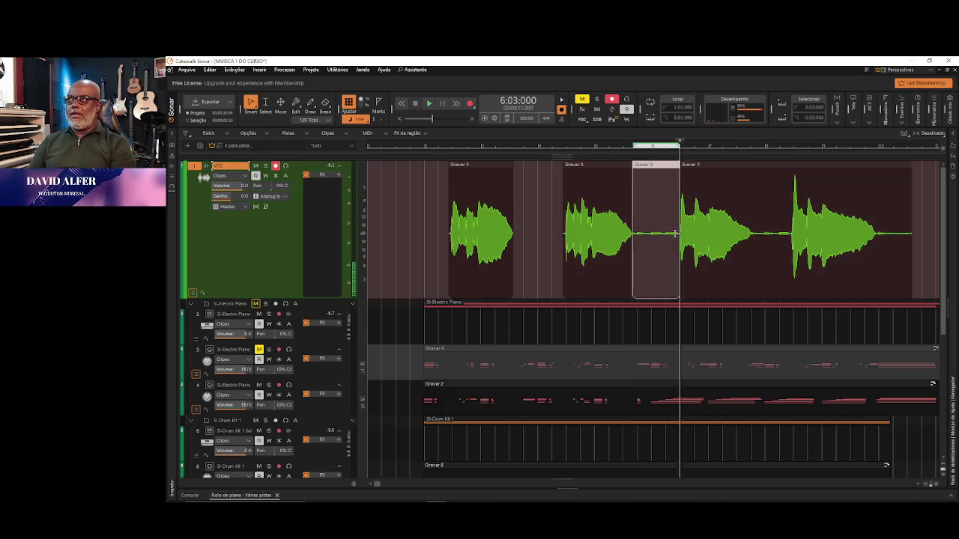
pyautogui.press('Delete')
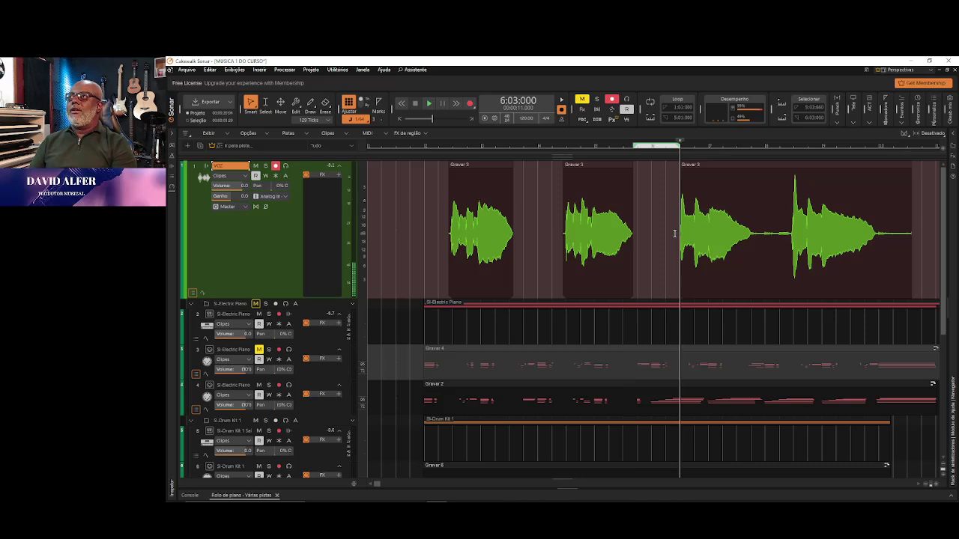
# Step: Split the voice clip at the end of the third phrase and at 8:02:780, and delete the silent piece between the cuts
pyautogui.click(754, 234)
pyautogui.press('s')
pyautogui.click(791, 234)
pyautogui.press('s')
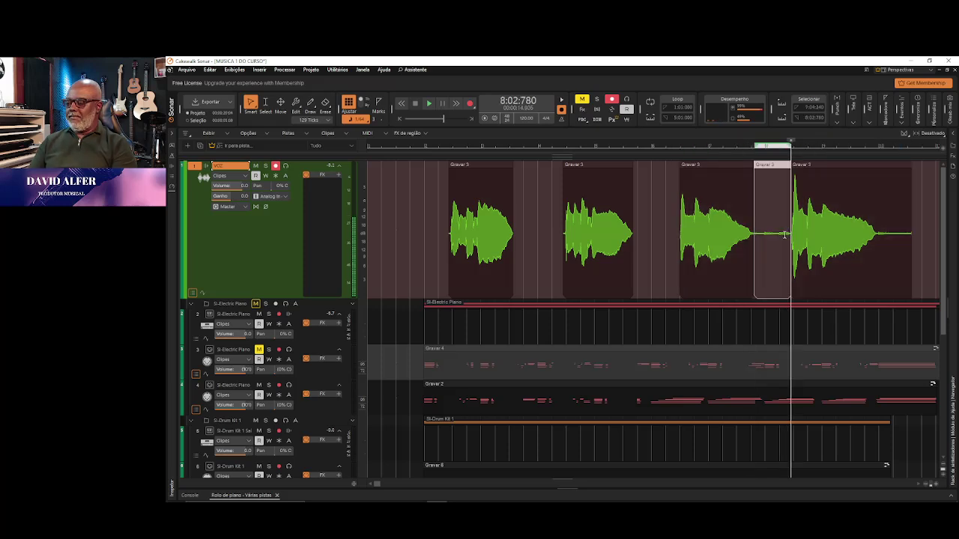
pyautogui.press('Delete')
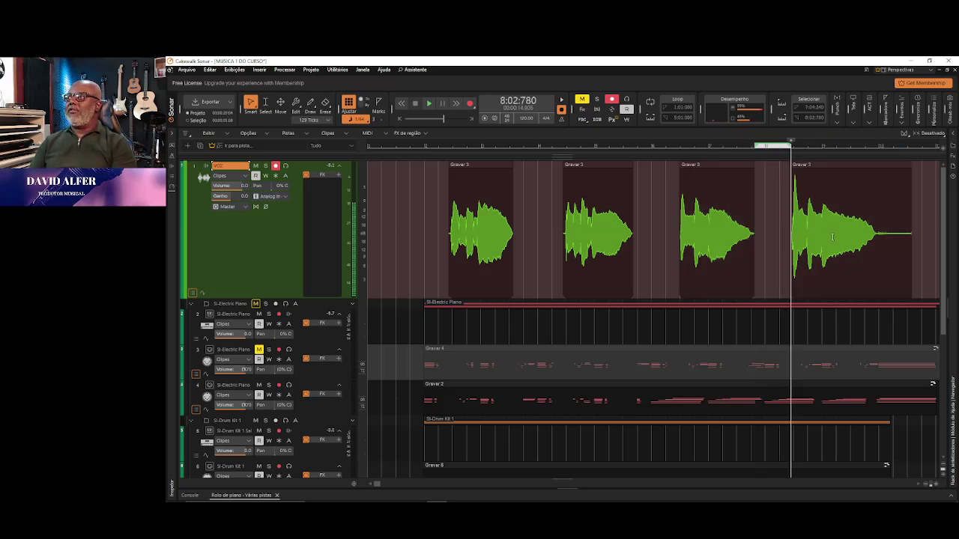
# Step: Split the last voice clip at 9:04:780 and delete the silent tail after the fourth phrase
pyautogui.click(877, 234)
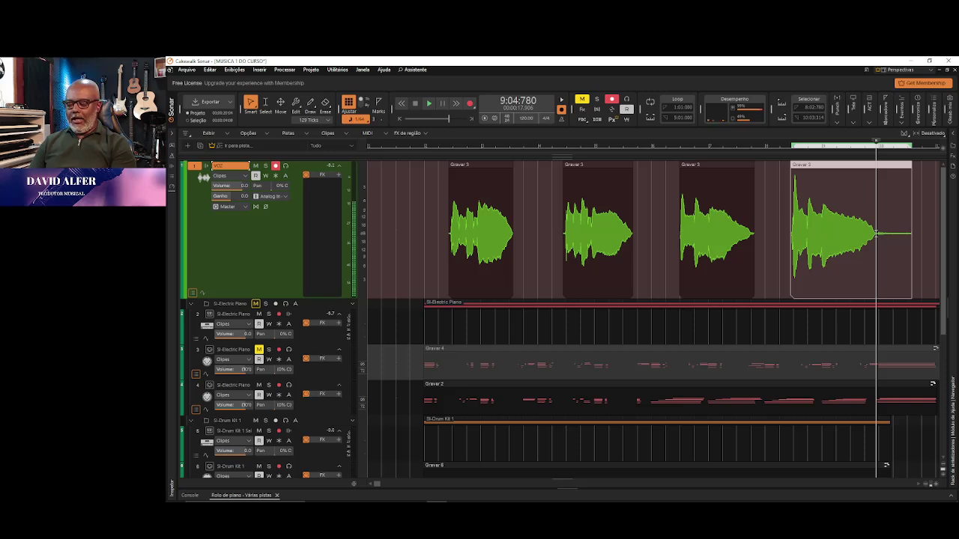
pyautogui.press('s')
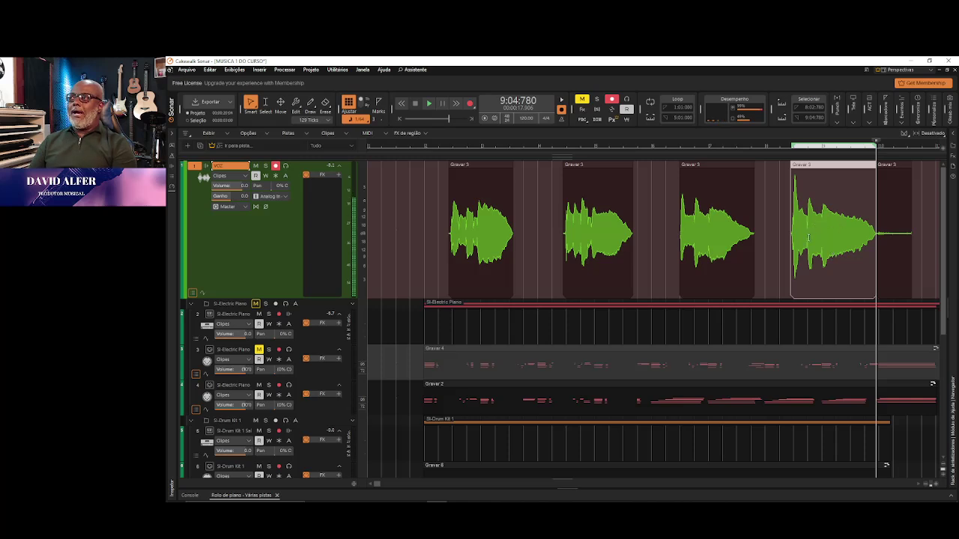
pyautogui.click(894, 166)
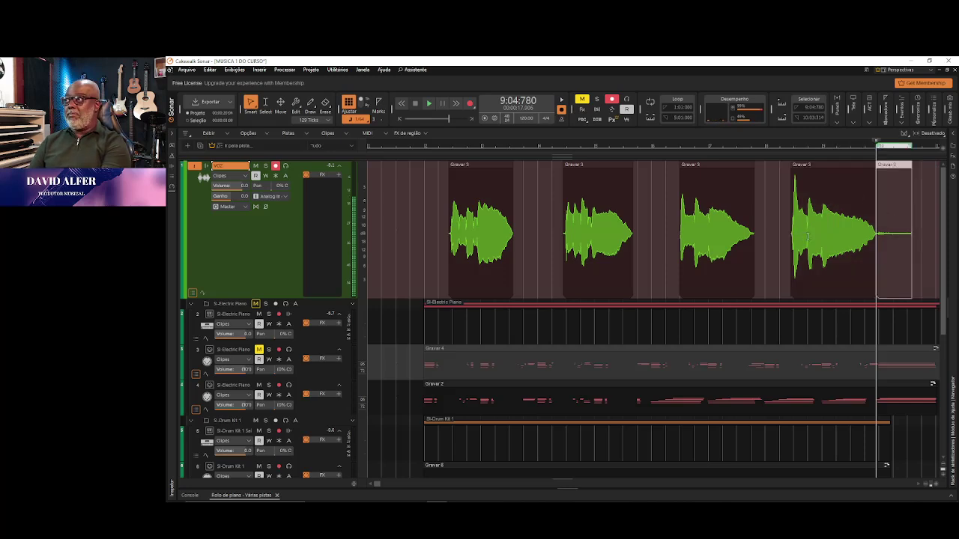
pyautogui.press('Delete')
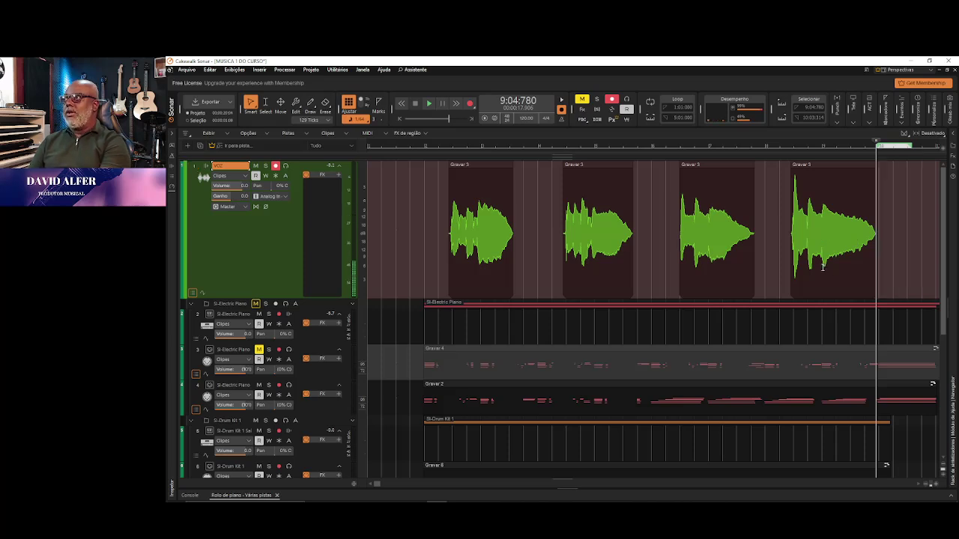